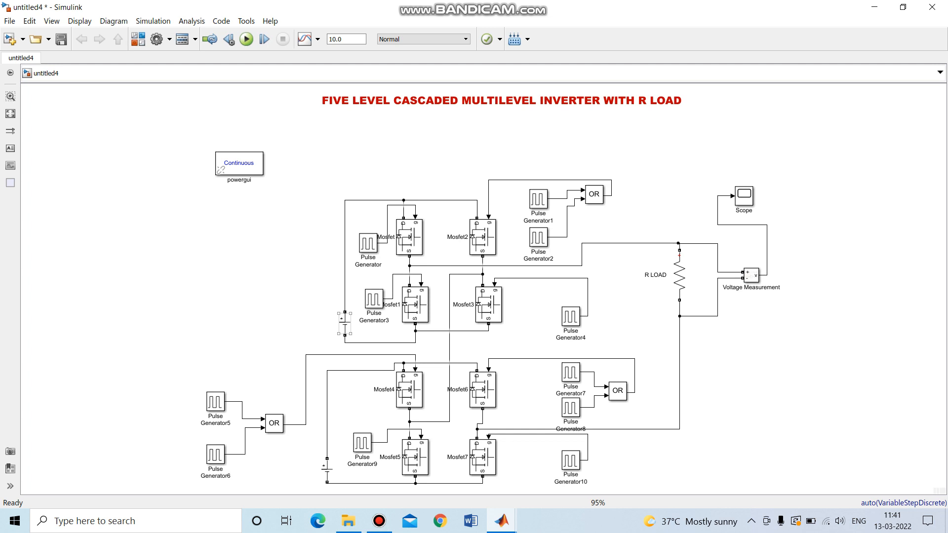
- Inspect the amplitude parameters of the upper and lower bridges' DC voltage sources, leaving the settings as they are
left_click(344, 324)
mouse_move(344, 305)
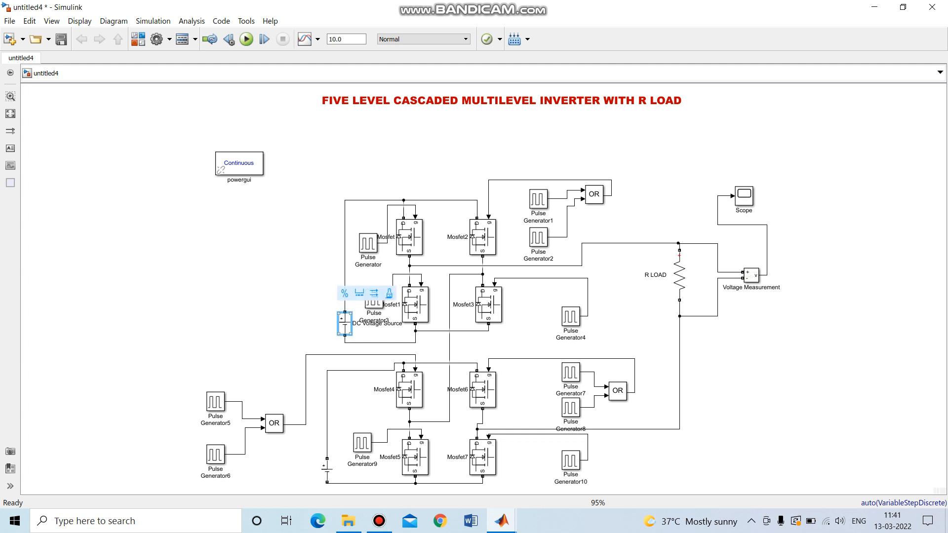
left_click(360, 294)
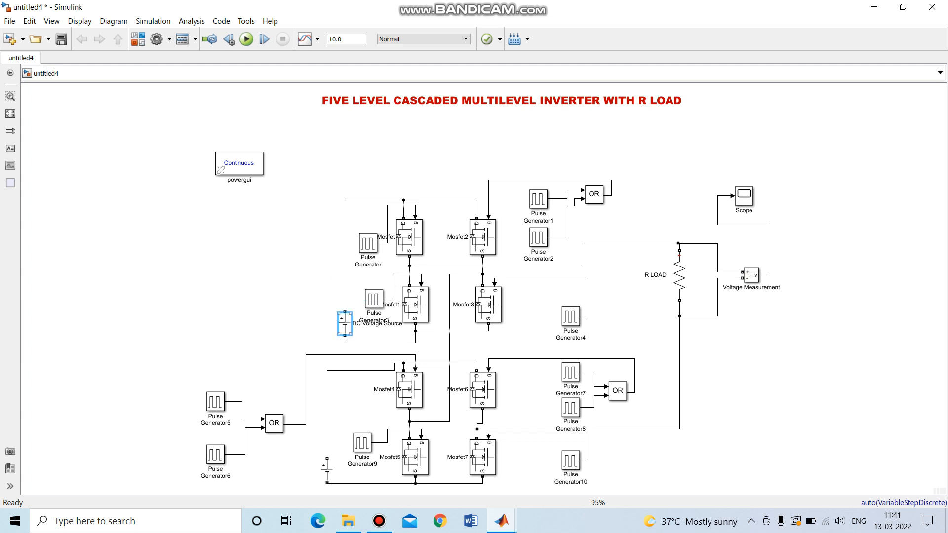
double_click(345, 324)
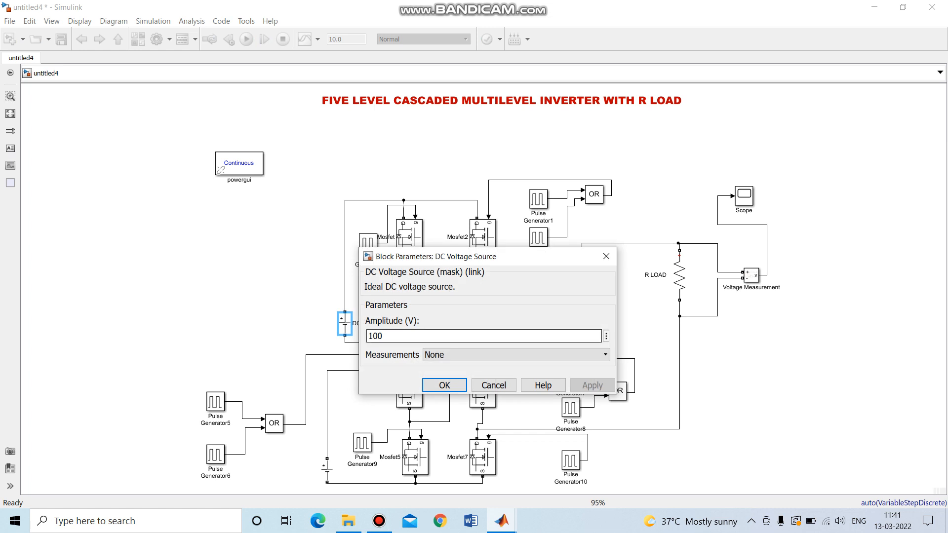
left_click(607, 256)
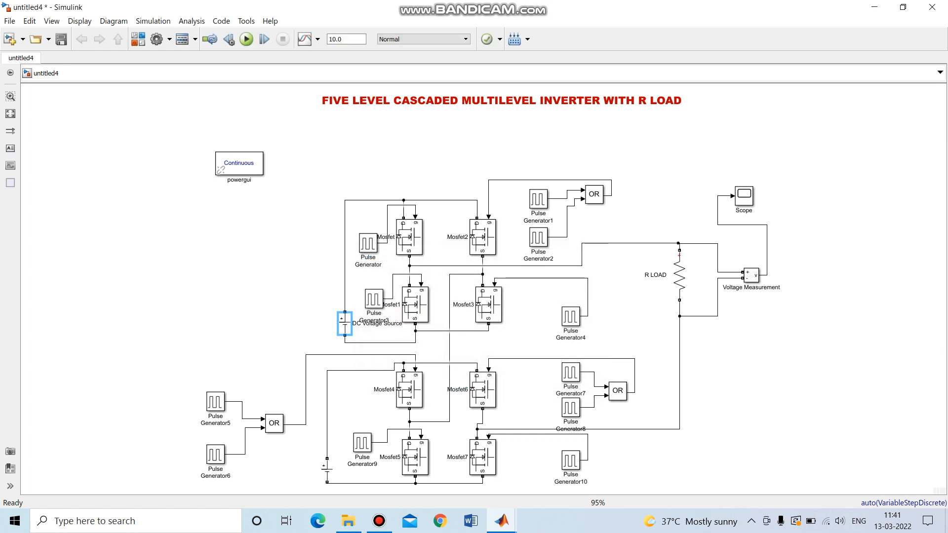
double_click(327, 469)
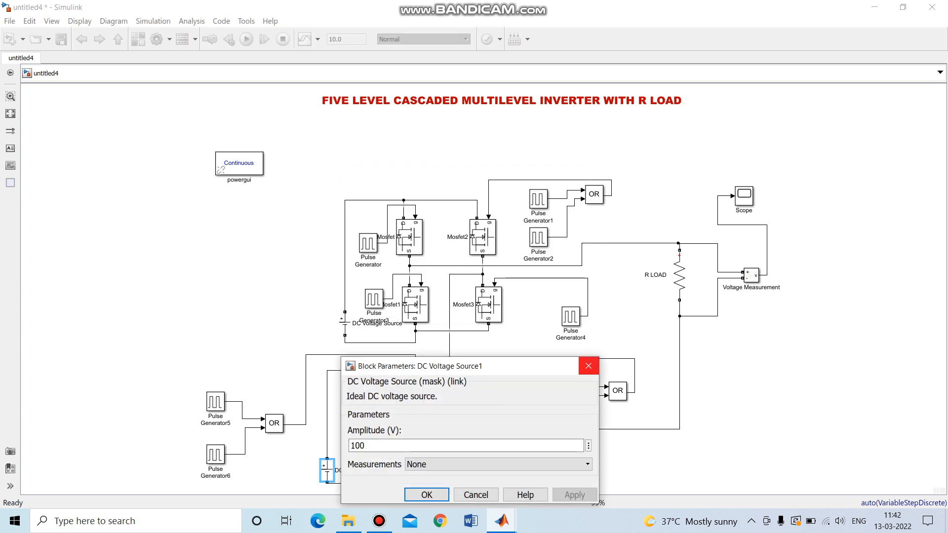
left_click(588, 366)
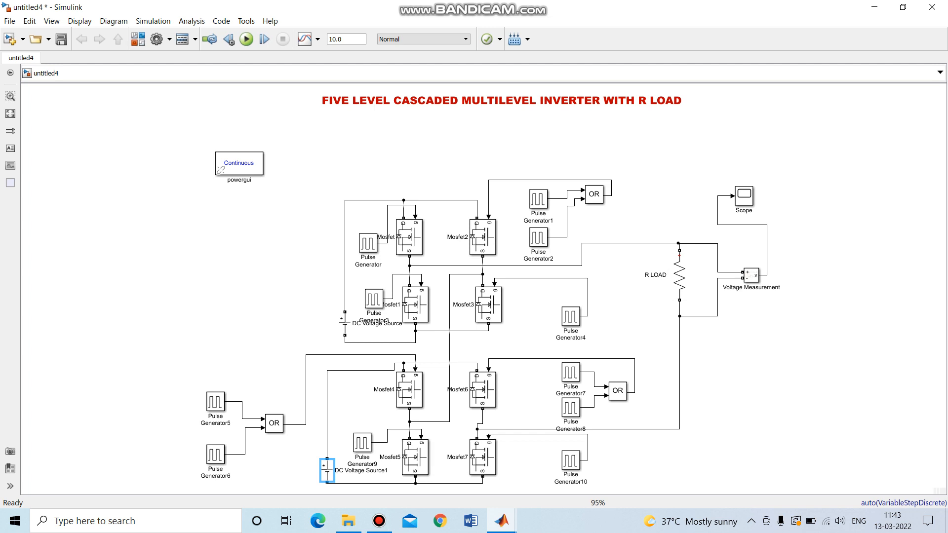
- Highlight the wires joining both bridges to the R load, plus the wire linking the upper bridge to the lower one
left_click(661, 243)
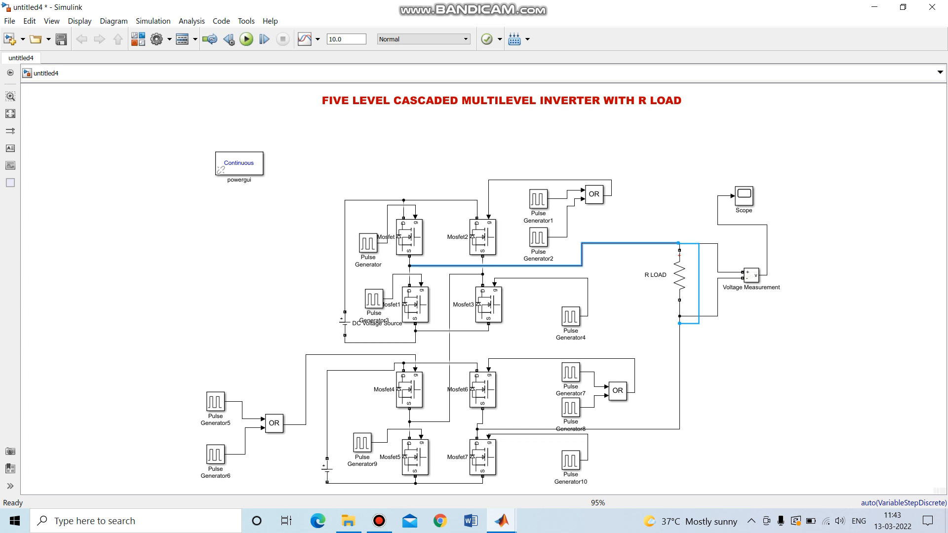
left_click(668, 300)
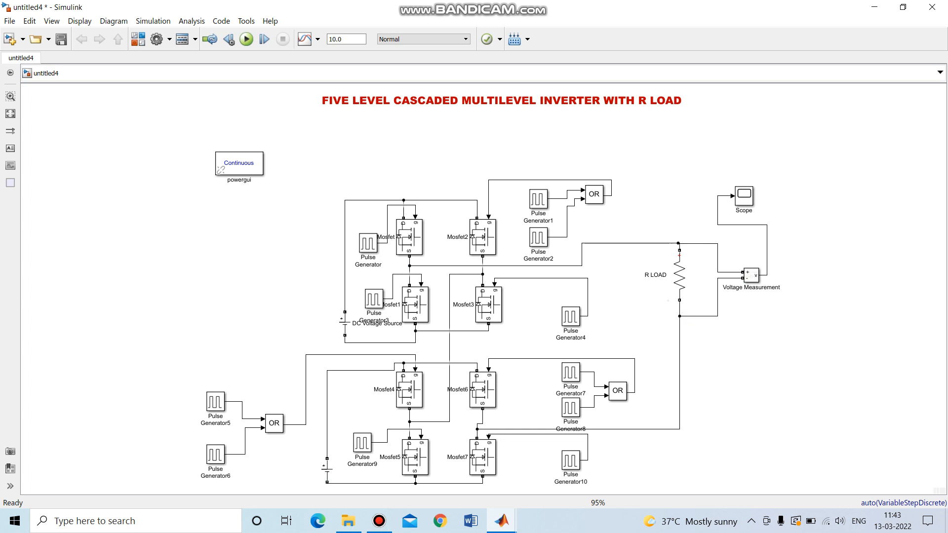
left_click(680, 309)
left_click(680, 327)
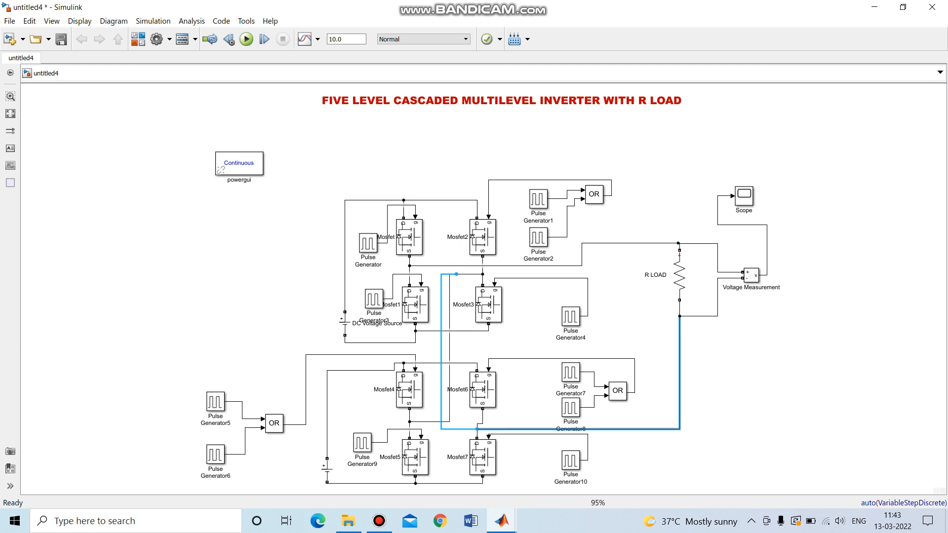
left_click(708, 387)
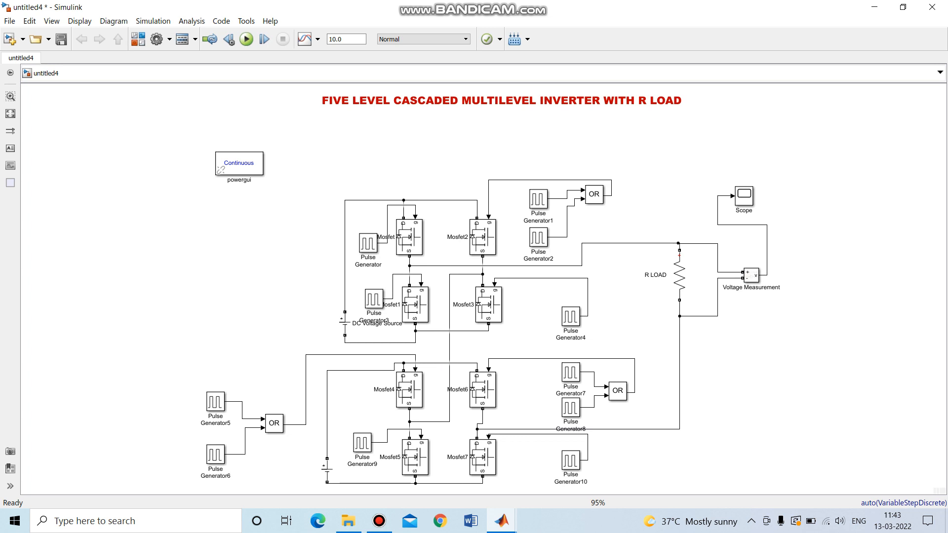
left_click(467, 274)
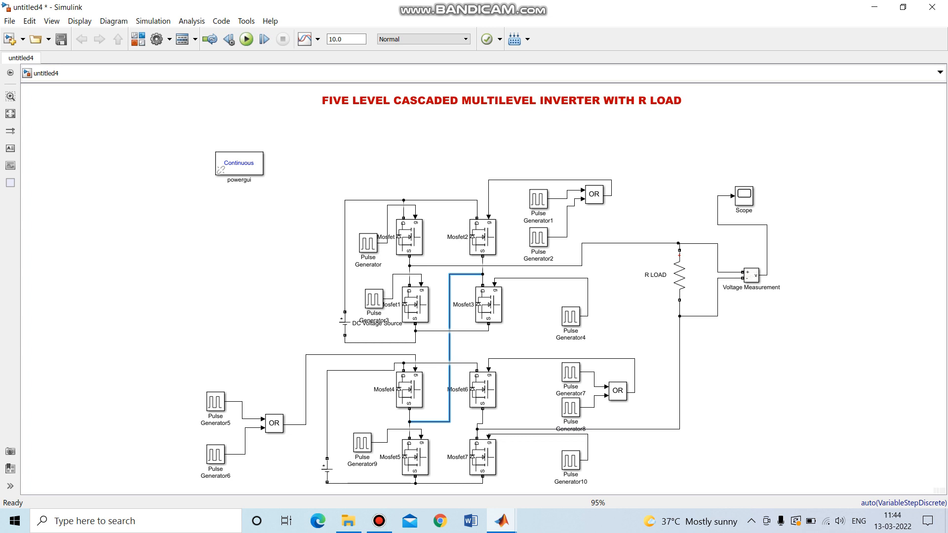
left_click(362, 273)
- Examine the period, pulse width and phase delay of Pulse Generator and Pulse Generator3, which drive Mosfet and Mosfet1
double_click(368, 243)
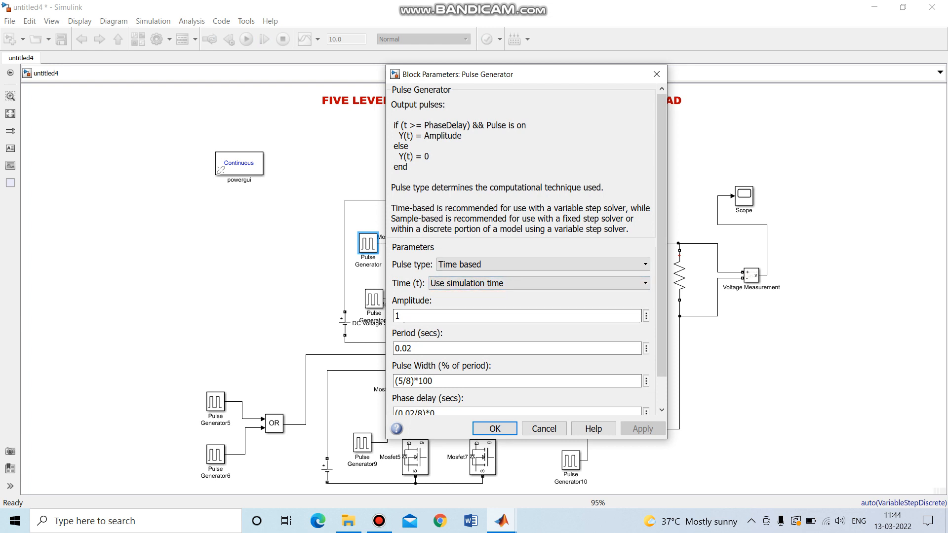
scroll(526, 250, "down", 3)
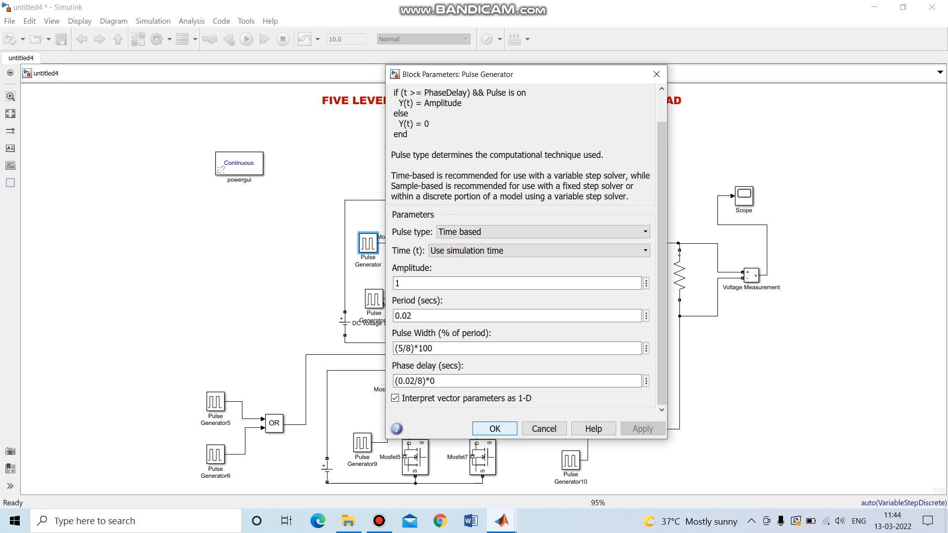
key("Return")
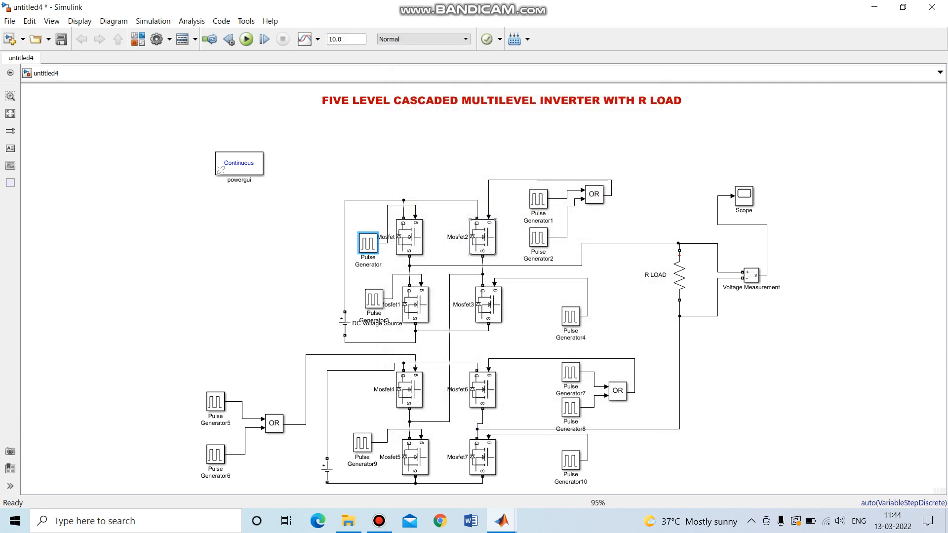
double_click(374, 298)
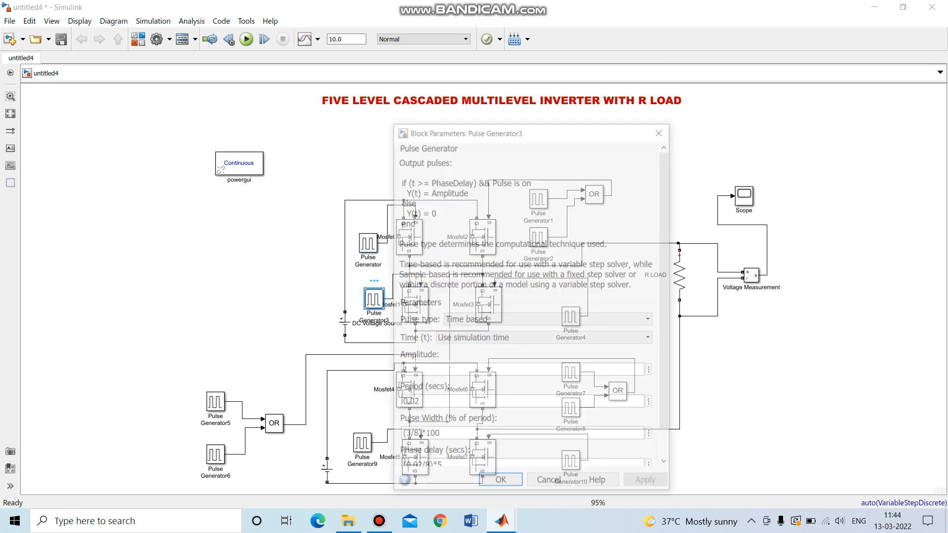
scroll(528, 304, "down", 1)
scroll(530, 304, "down", 1)
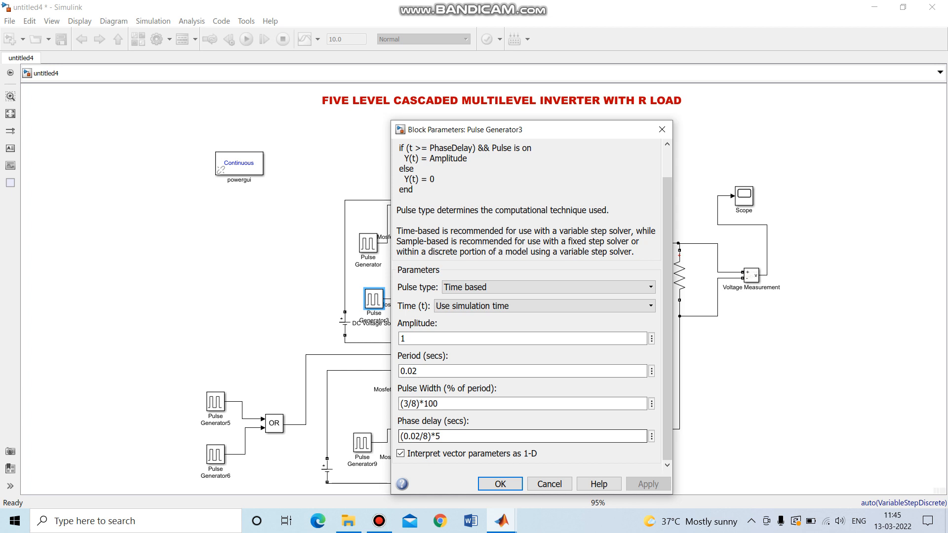
left_click(500, 483)
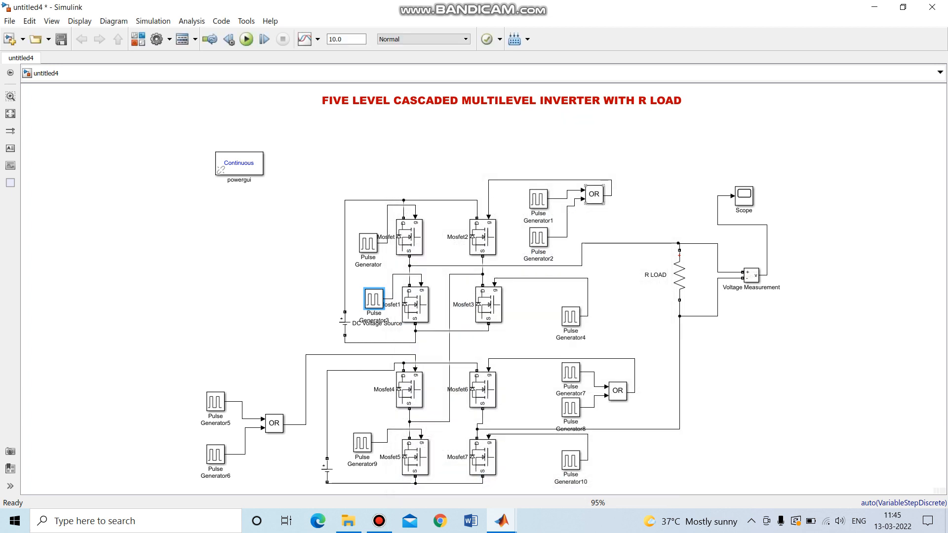
- Examine the pulse settings, including phase delay, of Pulse Generator1 and Pulse Generator2 feeding Mosfet2's OR block
left_click(594, 194)
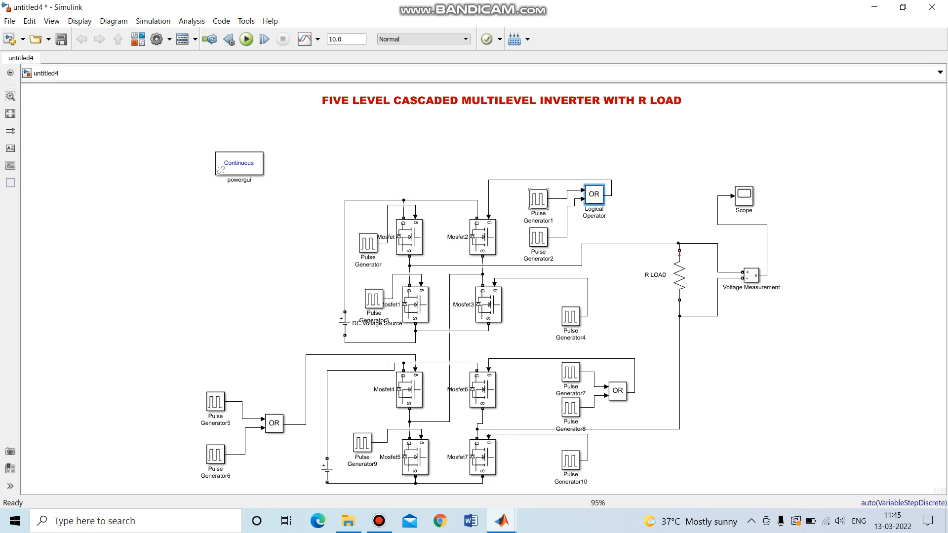
double_click(539, 199)
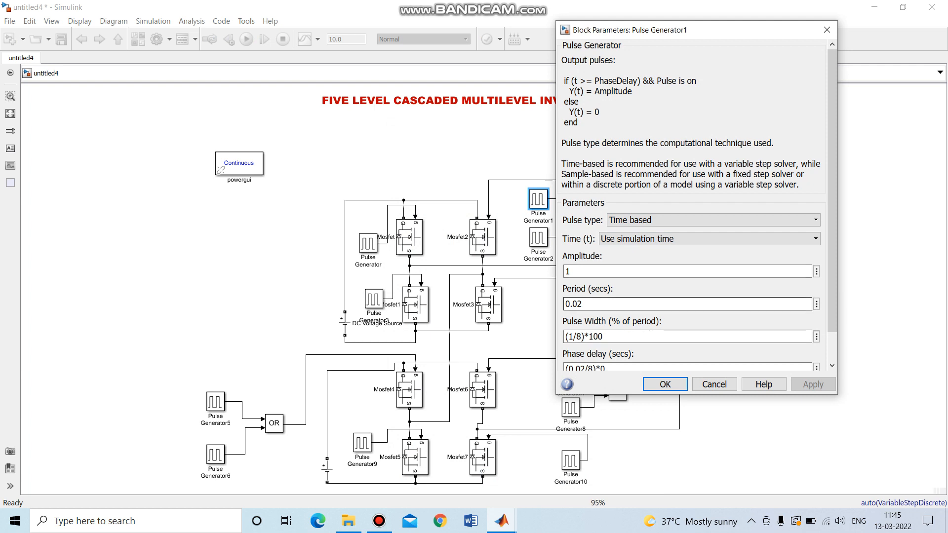
left_click_drag(832, 307, 832, 322)
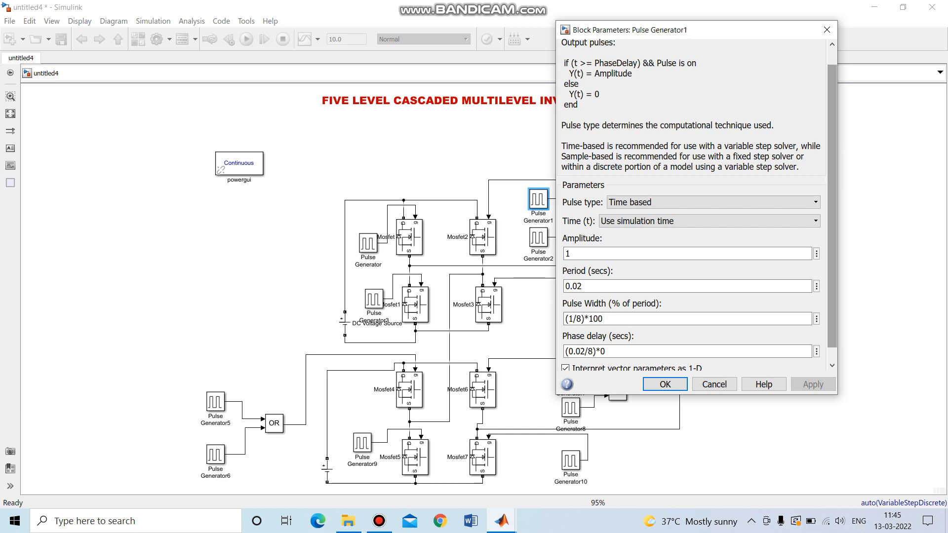
left_click(665, 384)
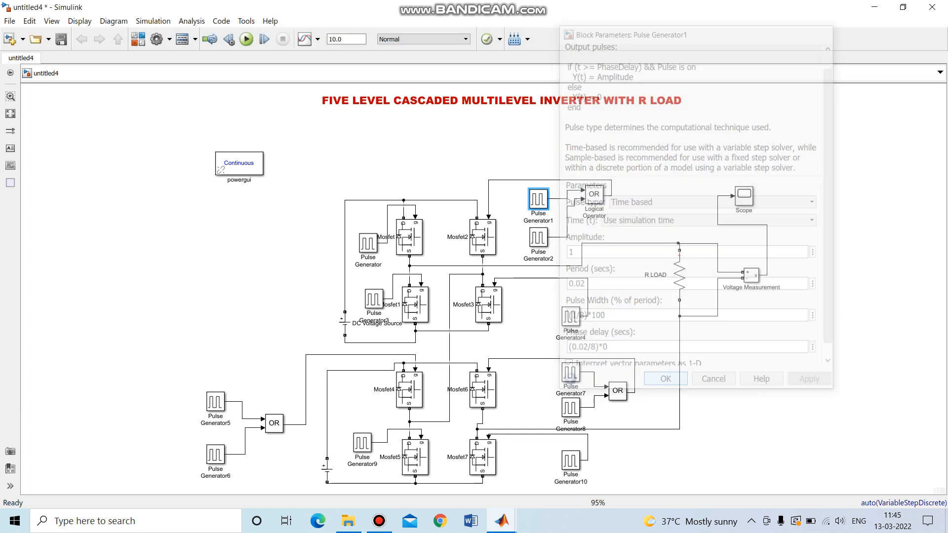
double_click(538, 238)
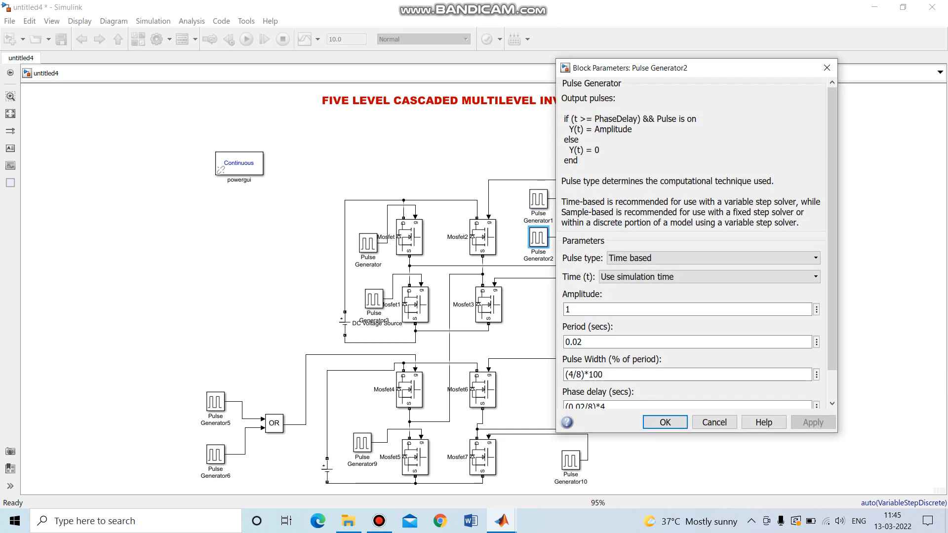
left_click_drag(832, 299, 832, 330)
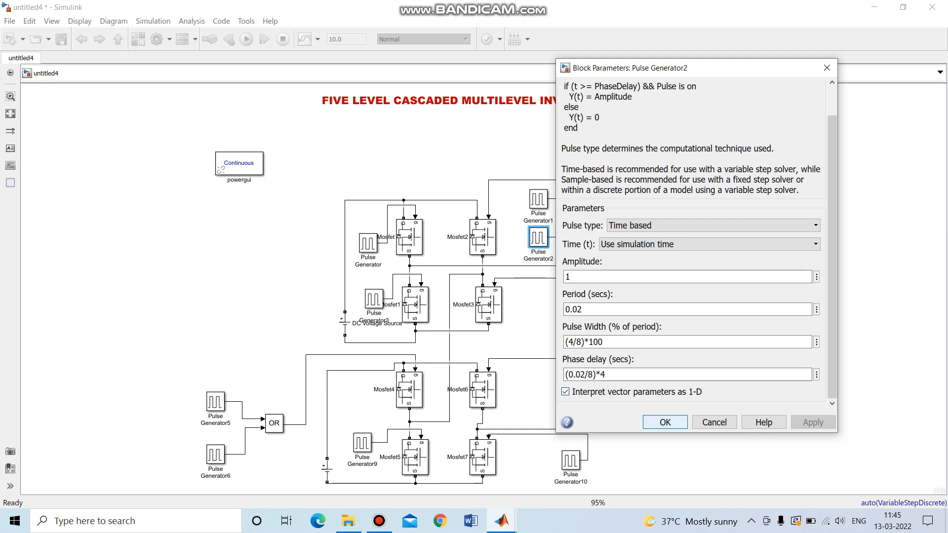
left_click(665, 423)
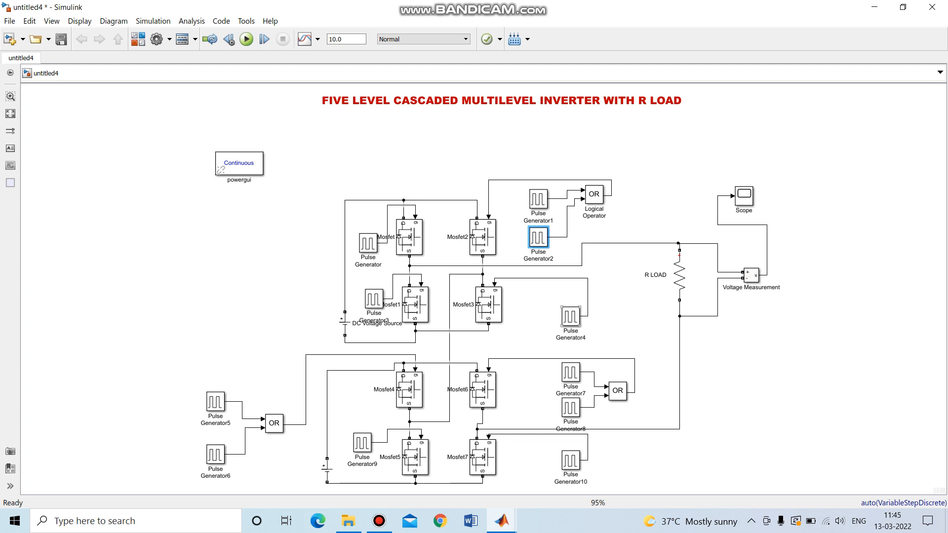
- Check the period, pulse width and phase delay of Pulse Generator4, which drives Mosfet3
double_click(570, 316)
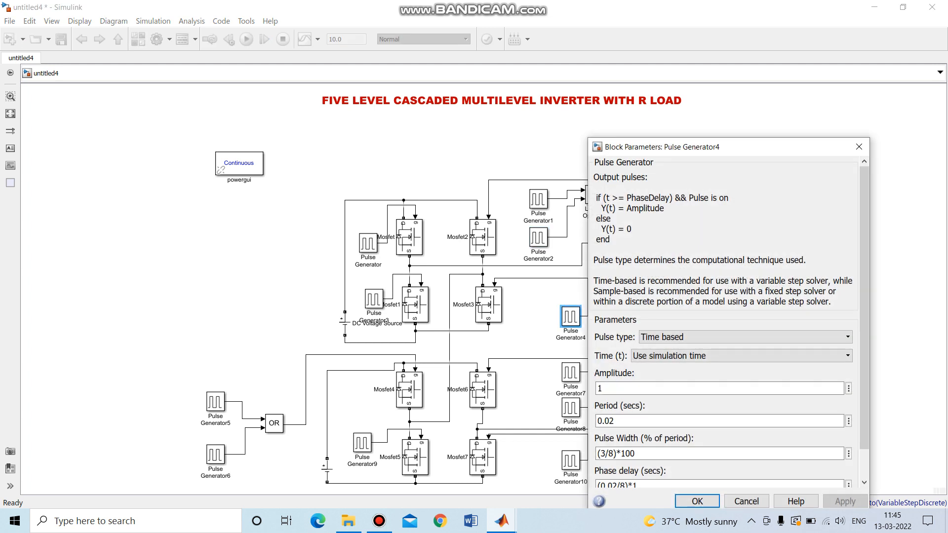
scroll(726, 321, "down", 1)
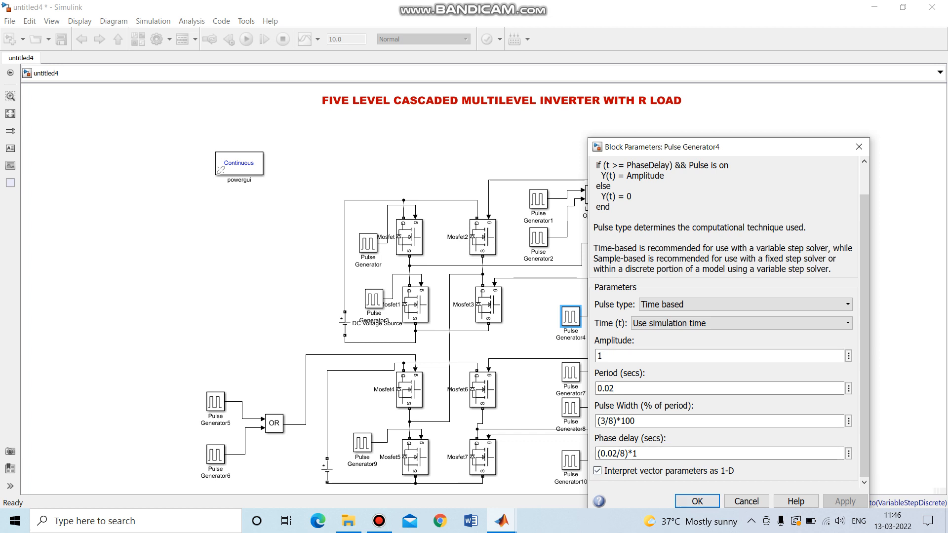
left_click(697, 501)
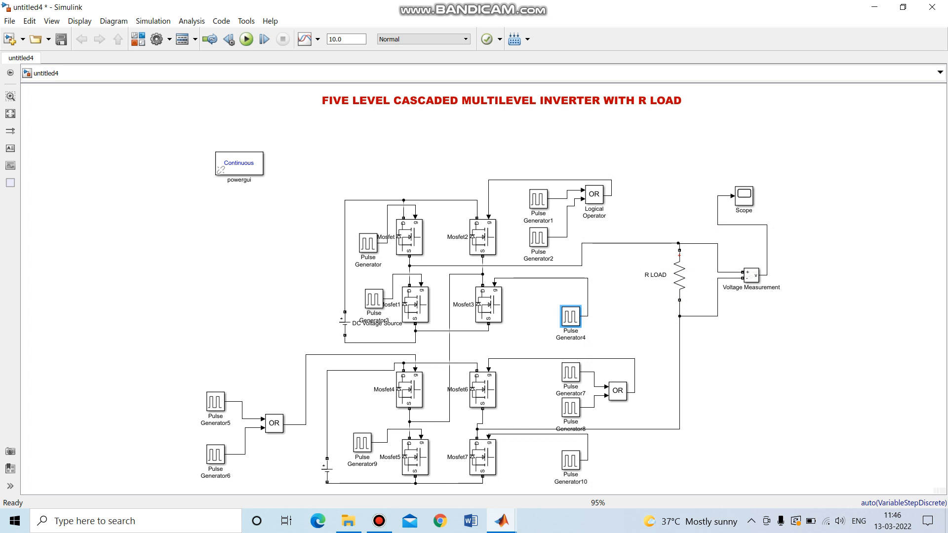
- Review the pulse width and phase delay of Pulse Generator5 and Pulse Generator6, the inputs of Mosfet4's OR block
double_click(216, 401)
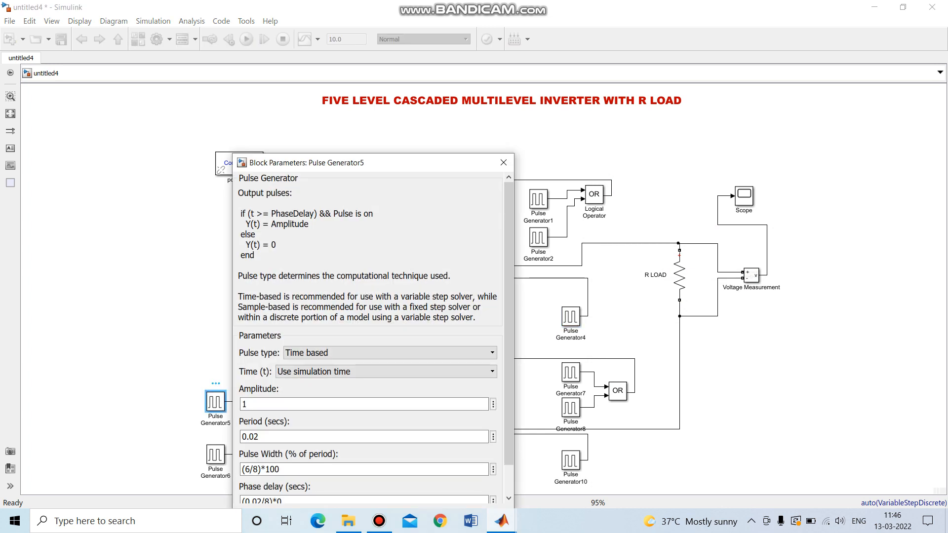
scroll(375, 338, "down", 2)
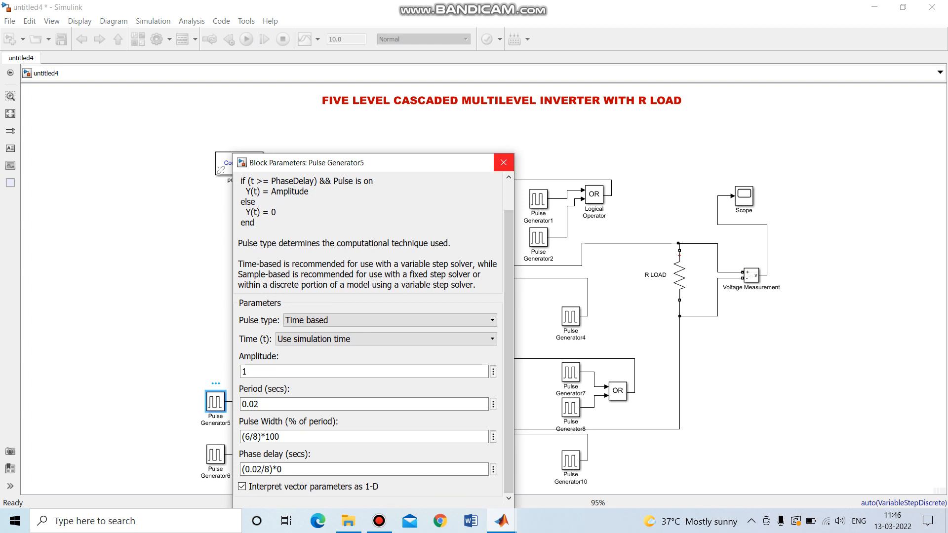
left_click(504, 163)
double_click(215, 454)
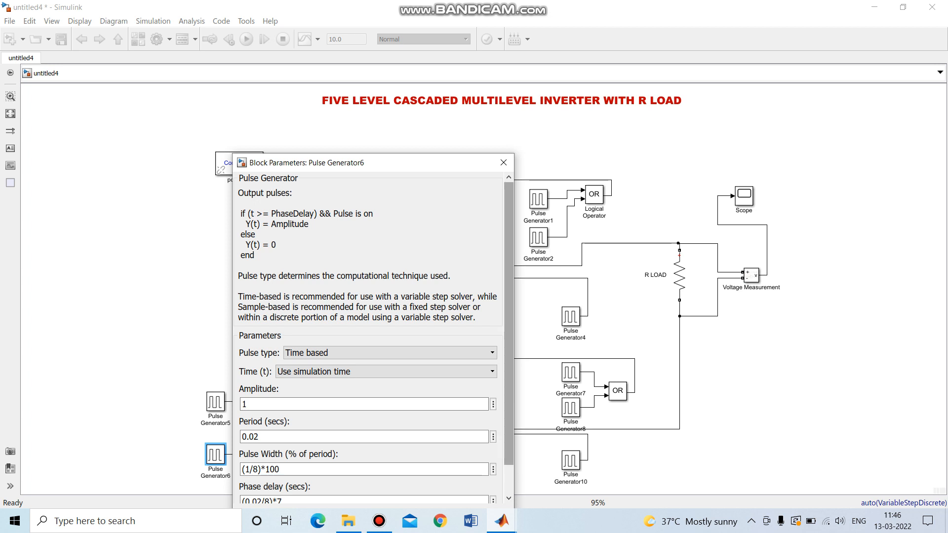
scroll(375, 338, "down", 1)
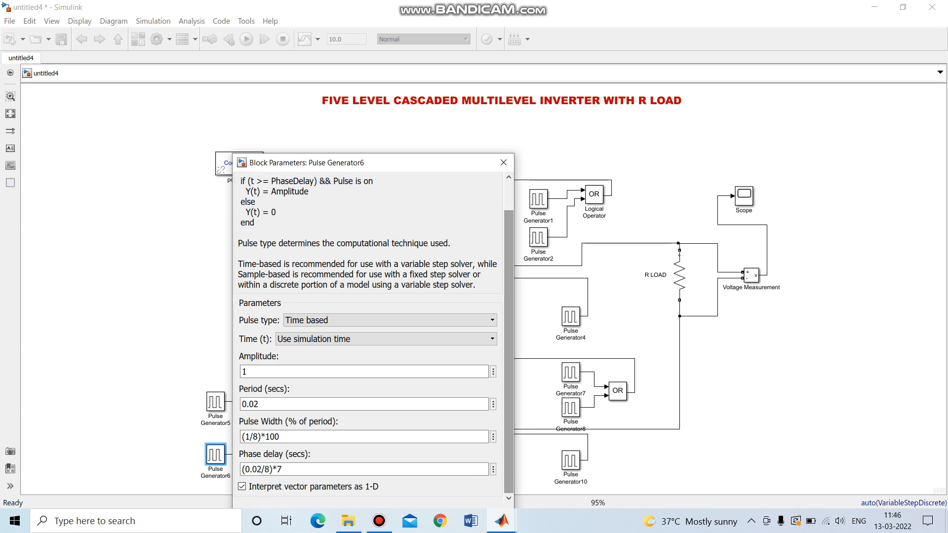
left_click(504, 162)
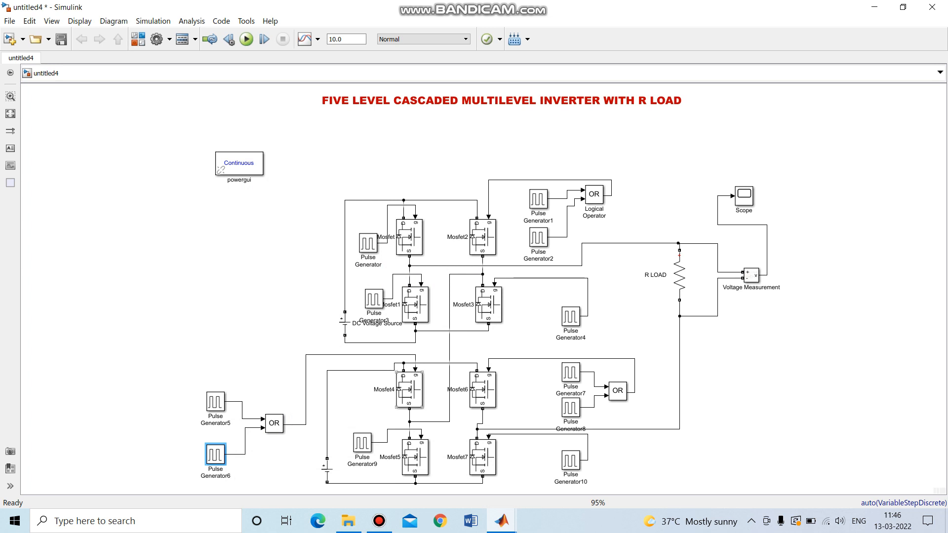
- Check the period, pulse width and phase delay of Pulse Generator9, which drives Mosfet5
double_click(362, 443)
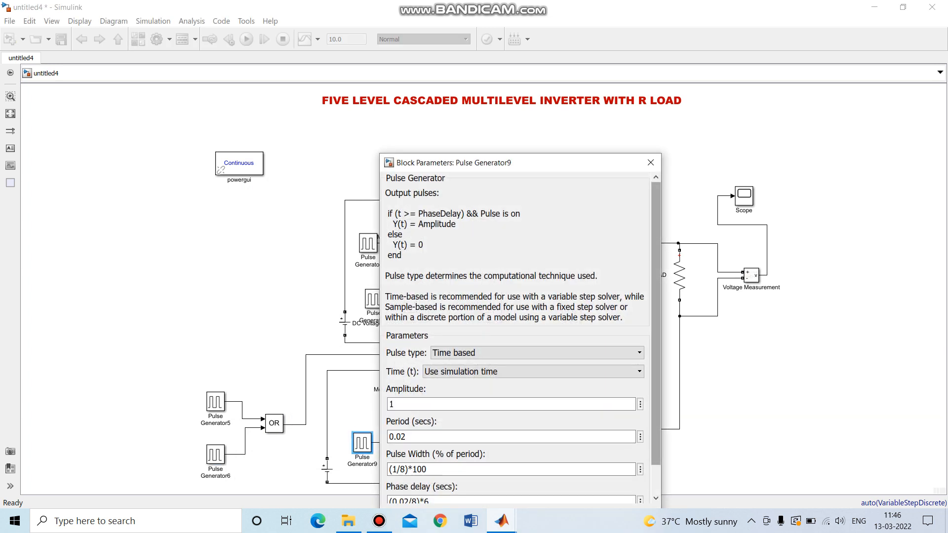
scroll(519, 336, "down", 1)
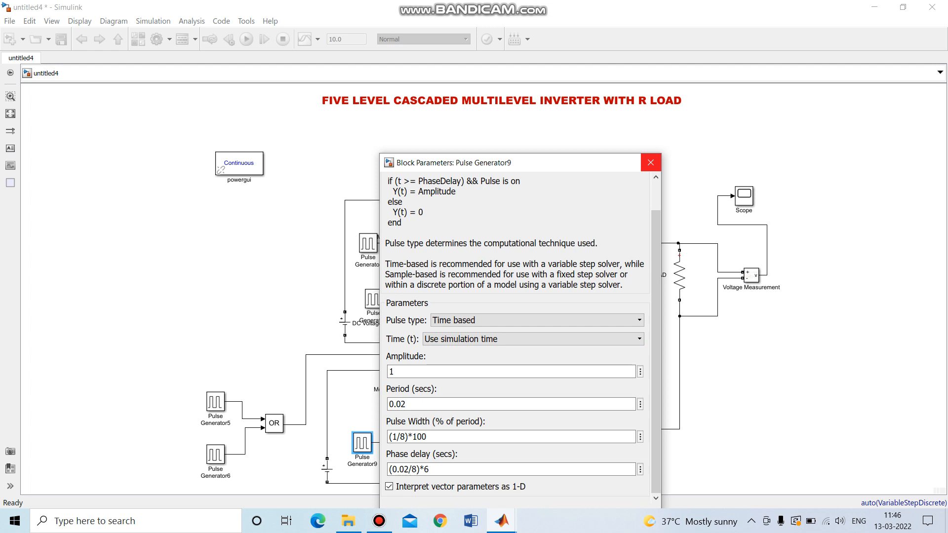
left_click(651, 163)
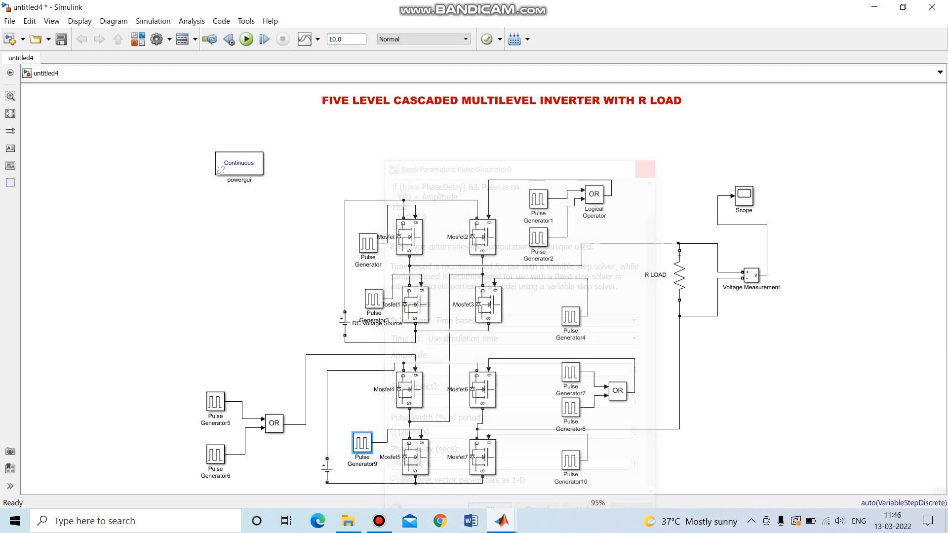
- Review the pulse width and phase delay of Pulse Generator7 and Pulse Generator8, the inputs of Mosfet6's OR block
double_click(571, 373)
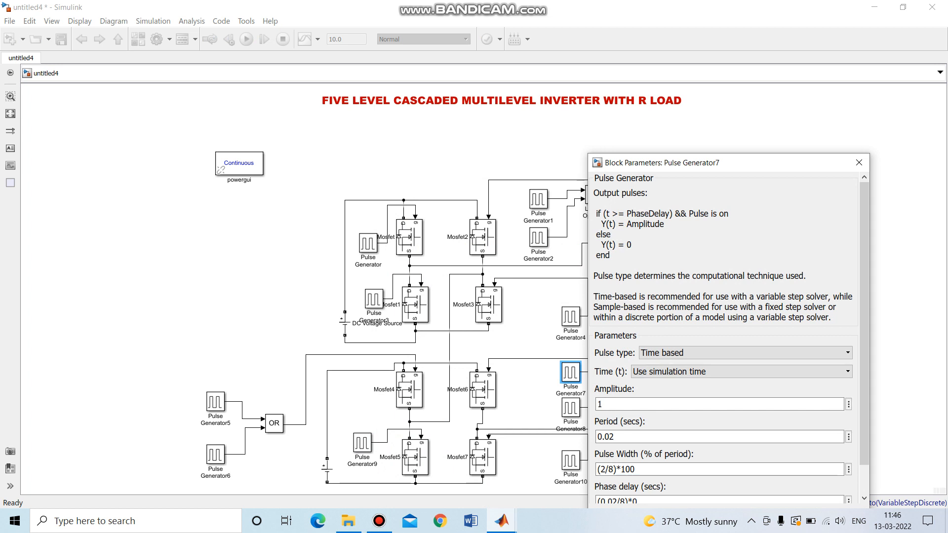
scroll(724, 335, "down", 1)
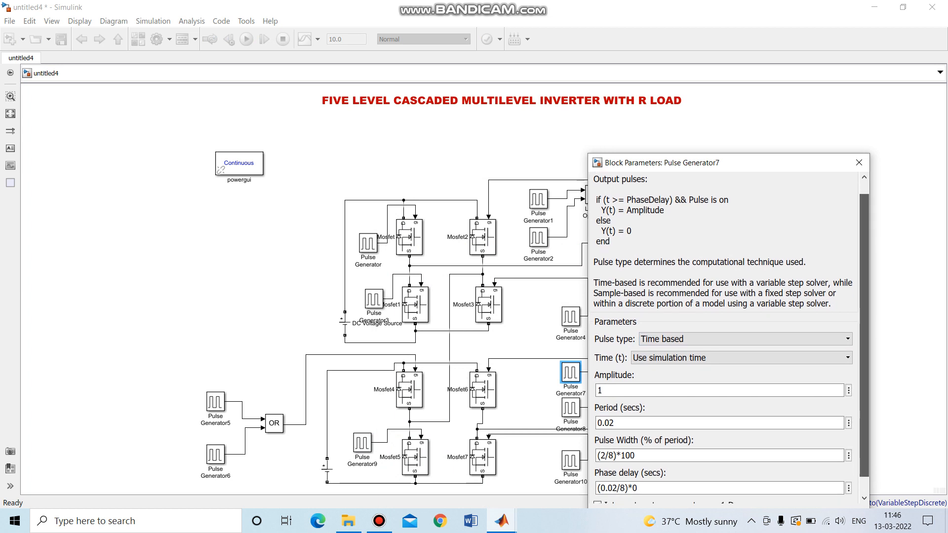
scroll(723, 336, "down", 1)
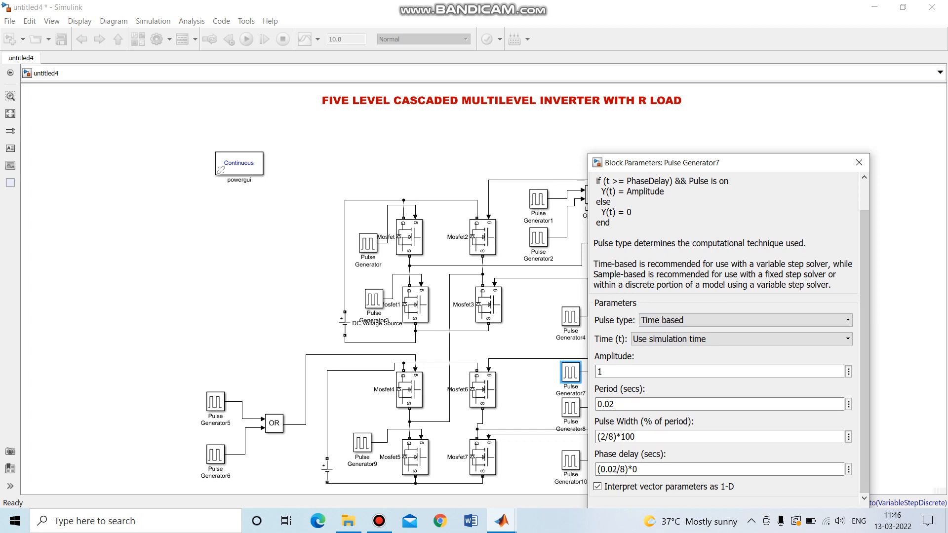
left_click(859, 163)
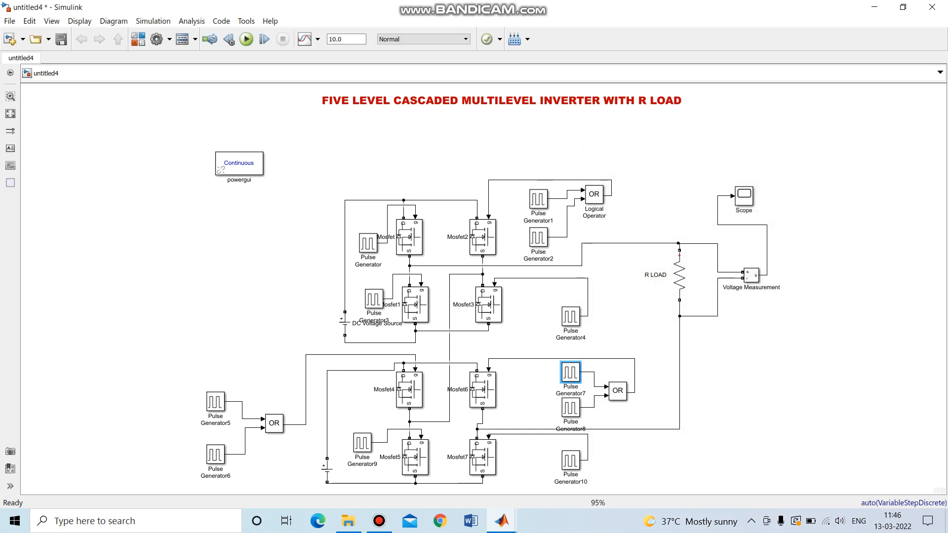
double_click(570, 408)
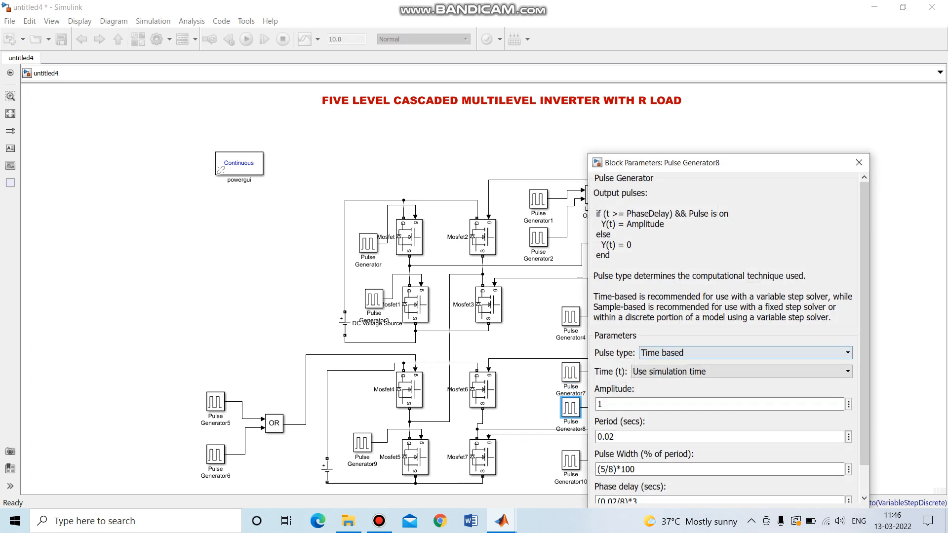
scroll(728, 336, "down", 1)
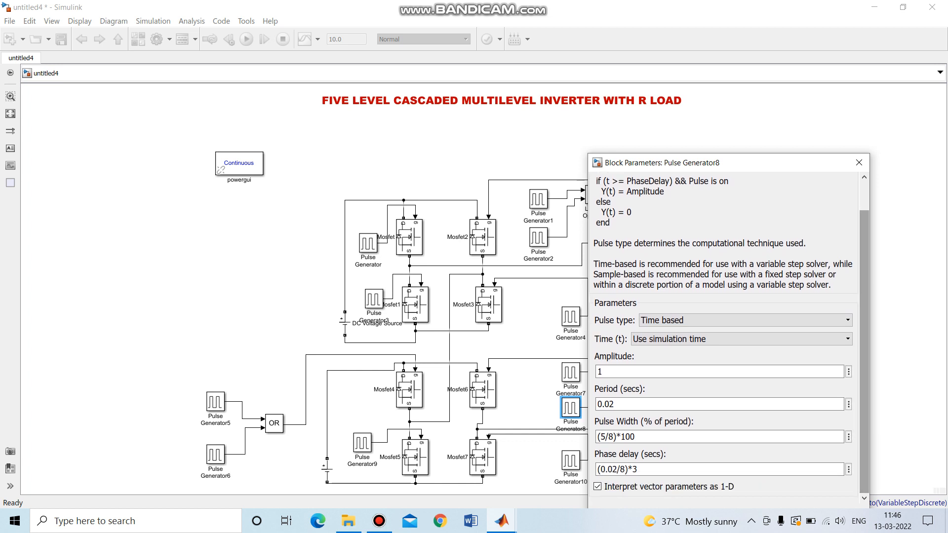
left_click(860, 162)
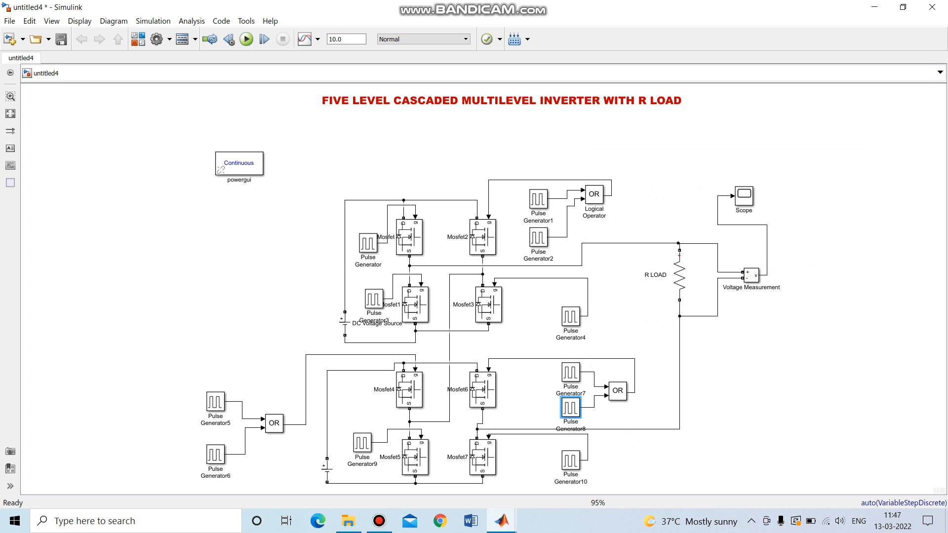
- Check the pulse settings of Pulse Generator10, which drives Mosfet7, and the resistance of the R LOAD block
double_click(570, 461)
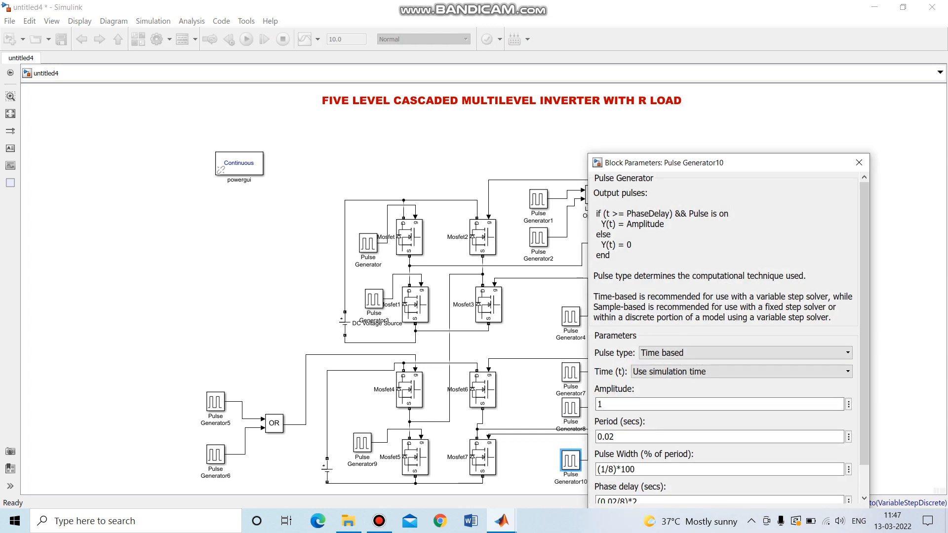
scroll(726, 336, "down", 1)
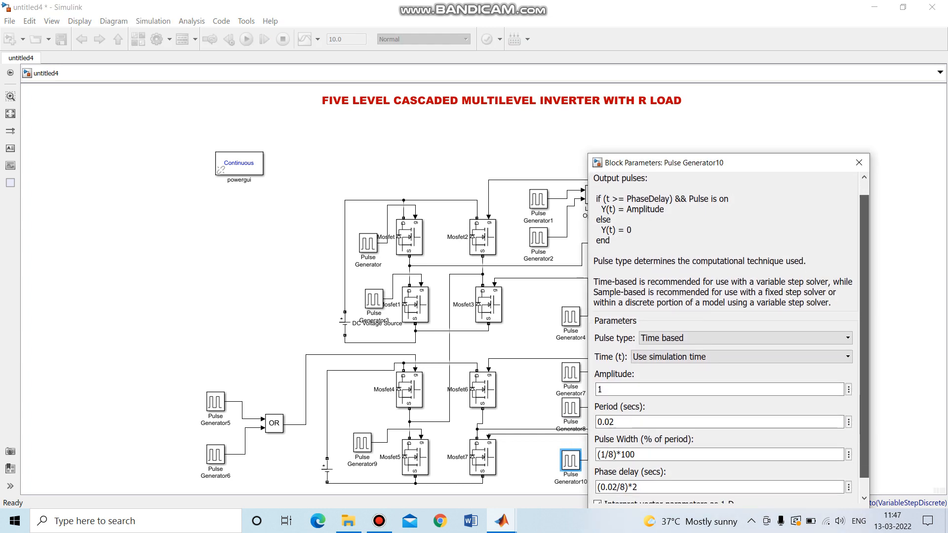
scroll(725, 336, "down", 2)
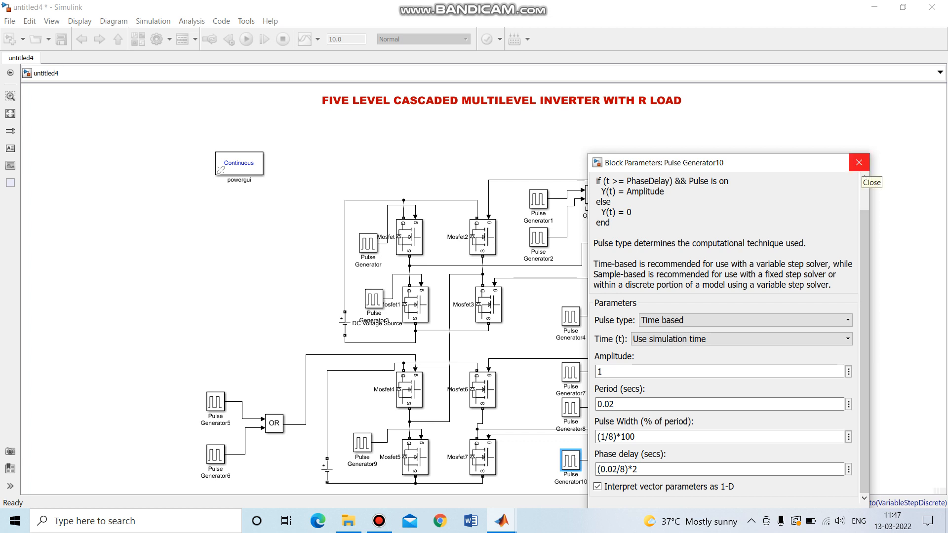
left_click(859, 163)
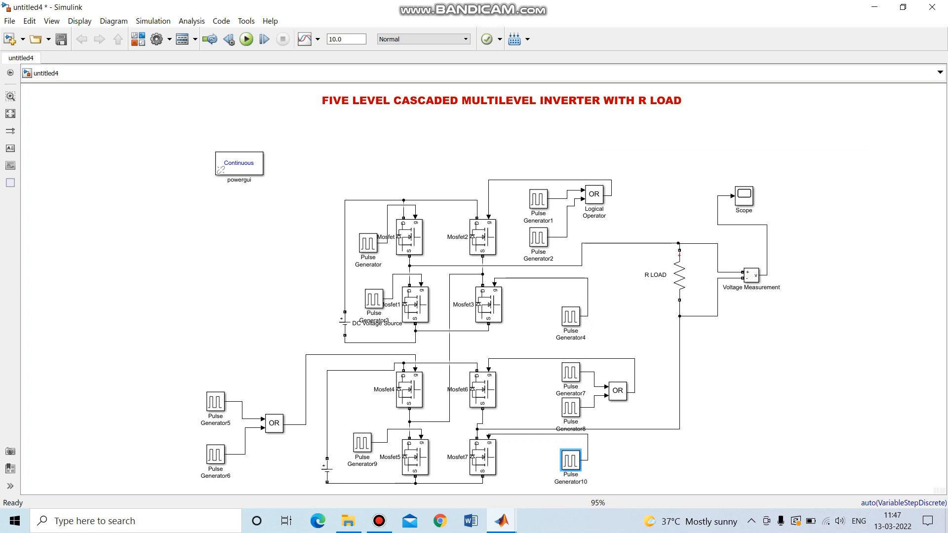
double_click(679, 277)
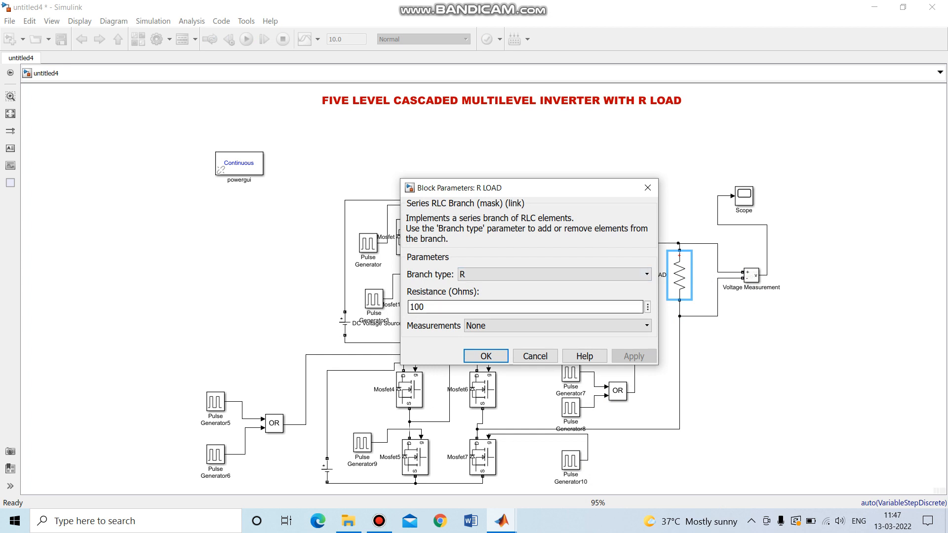
key("Return")
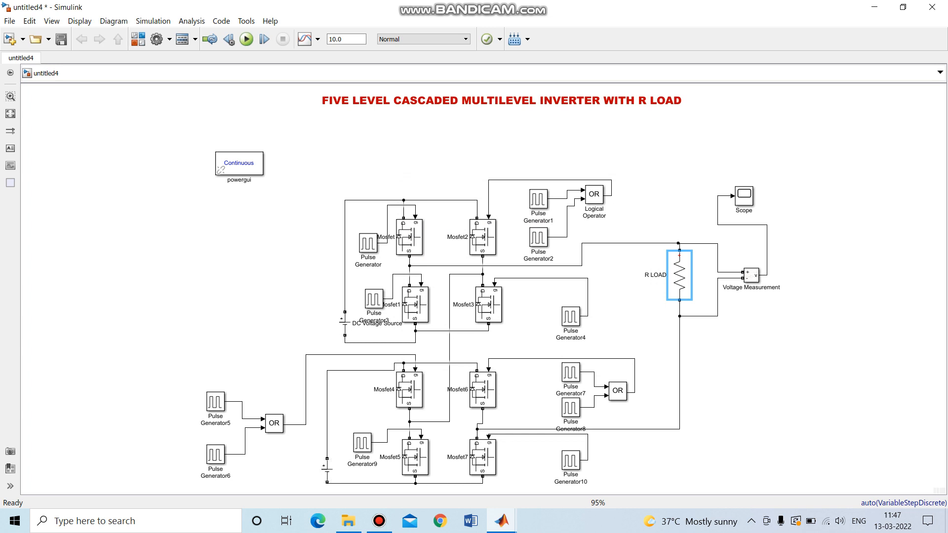
- Save and simulate the inverter model, and open the Scope with the load voltage
left_click(61, 39)
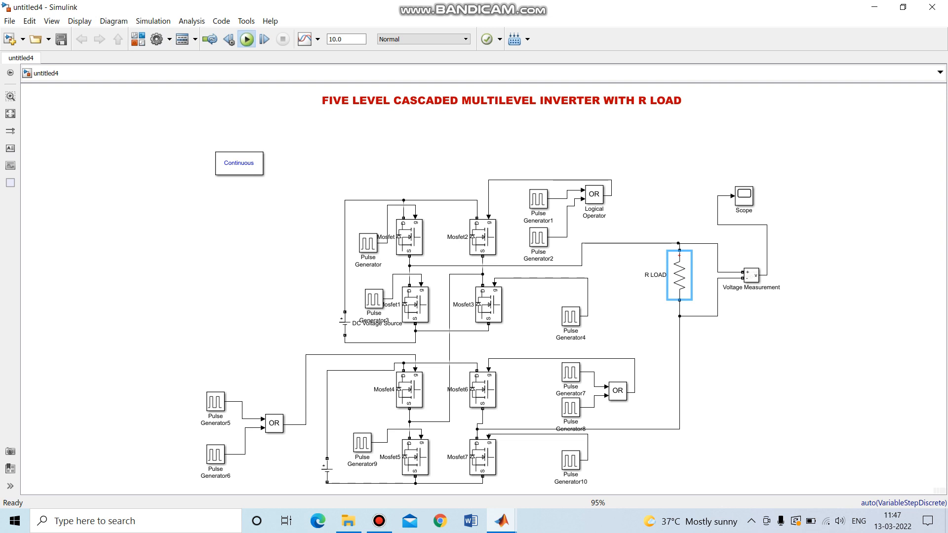
left_click(246, 39)
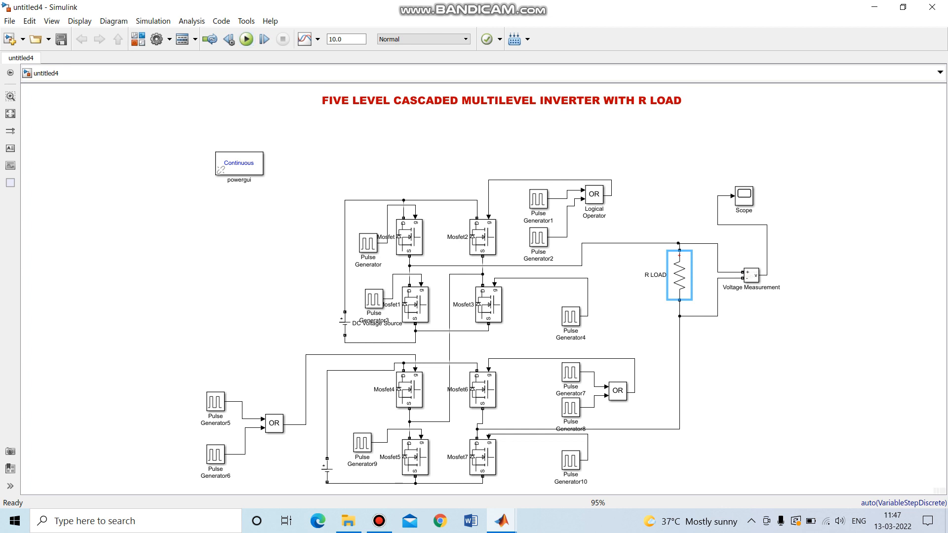
double_click(744, 196)
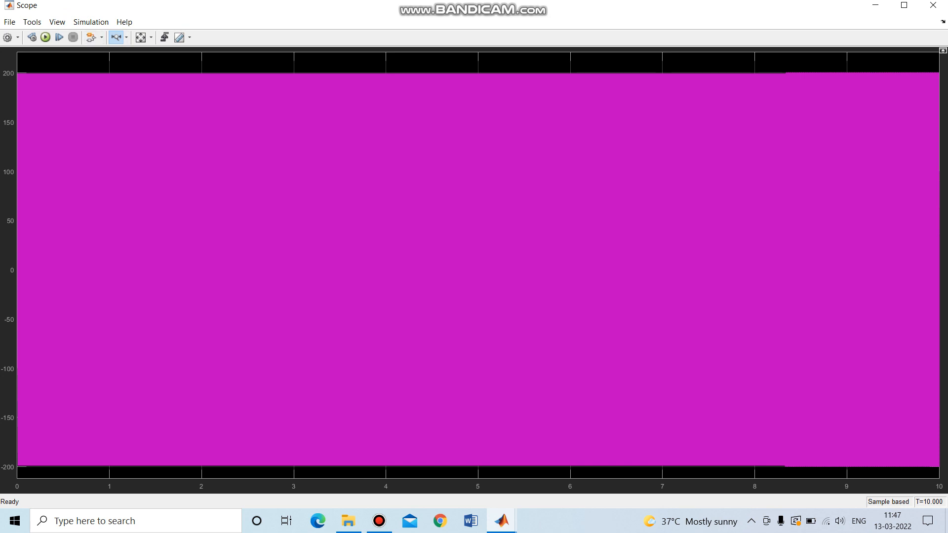
- Zoom in along the Scope's time axis near 0.86 s to inspect the individual voltage steps
left_click(82, 69)
left_click(92, 88)
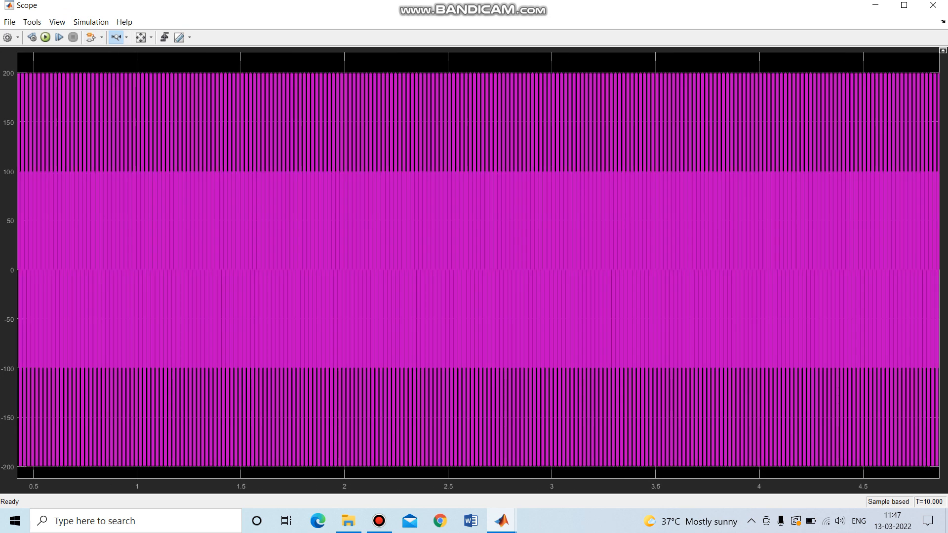
left_click(96, 70)
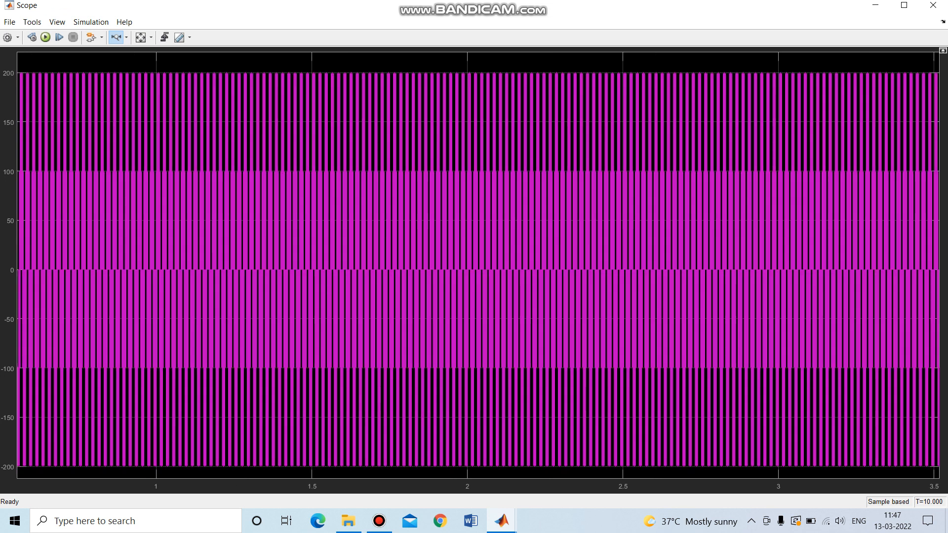
left_click(101, 69)
left_click(109, 69)
left_click(114, 74)
left_click_drag(118, 74, 127, 74)
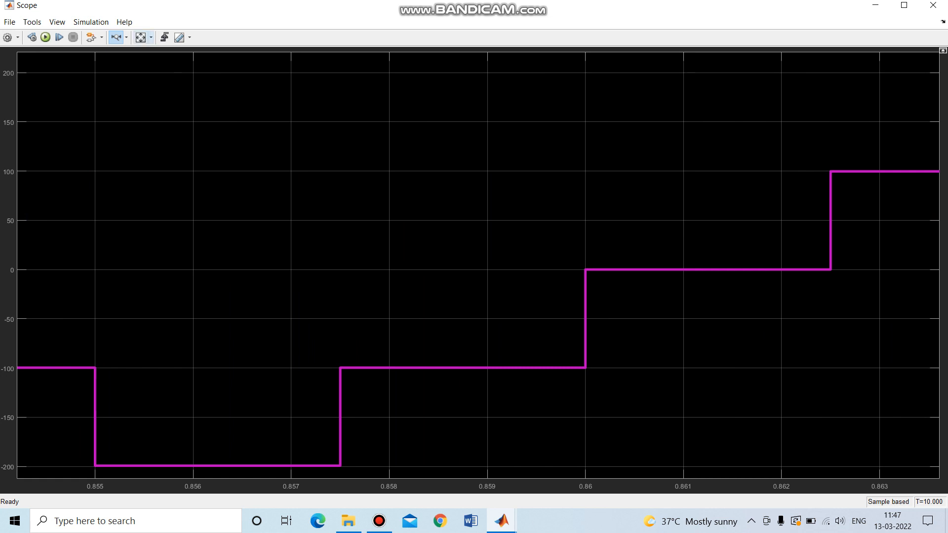
- Restore the full waveform view and zoom the Scope into the region from about 0.85 to 1.6 s over the full voltage range
left_click(141, 37)
left_click(127, 37)
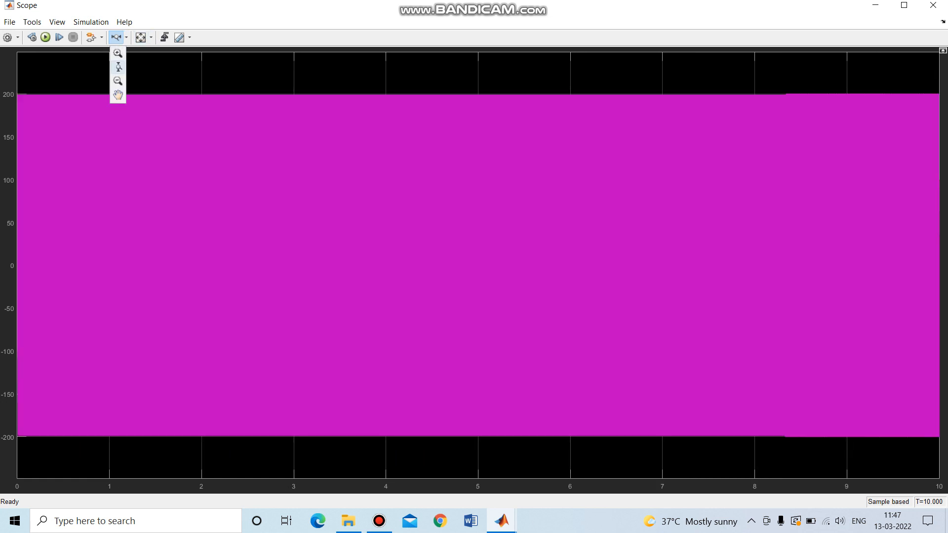
left_click(117, 53)
left_click_drag(95, 88, 162, 448)
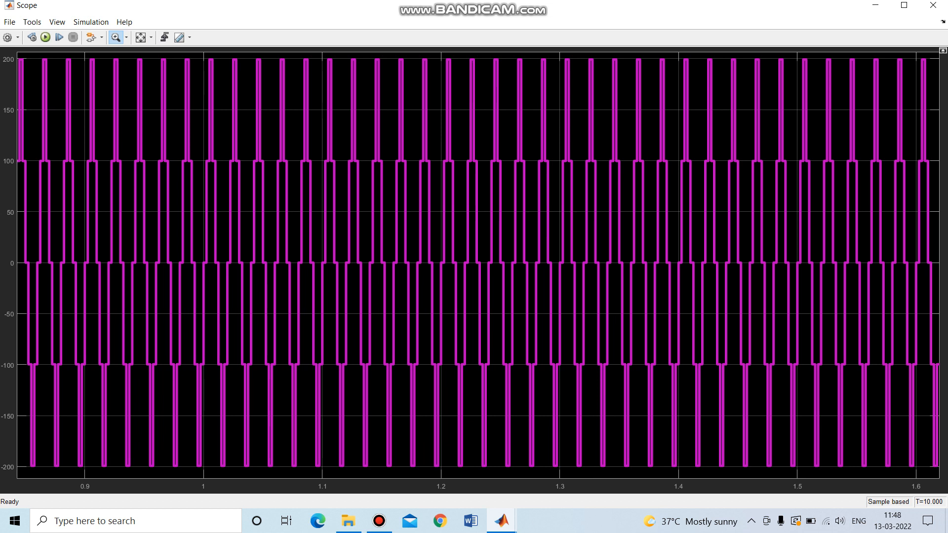
- Zoom in on the time axis only, down to a few cycles between about 0.93 and 0.99 s, to examine the output voltage levels
left_click(126, 38)
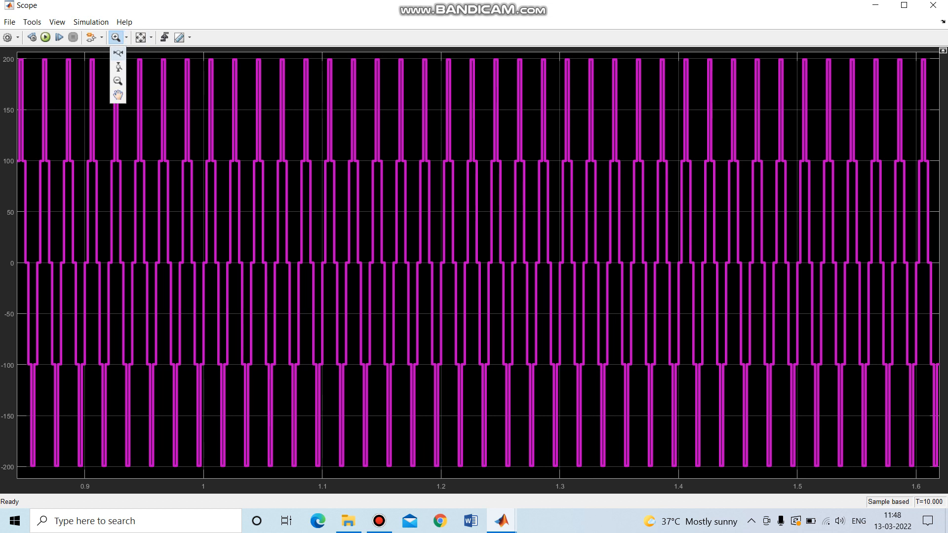
left_click(118, 52)
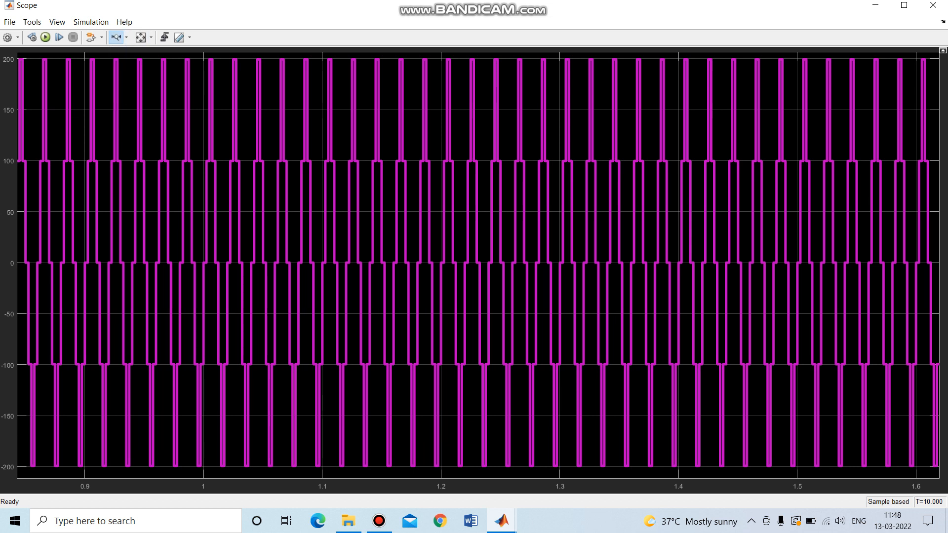
left_click(122, 60)
left_click(123, 59)
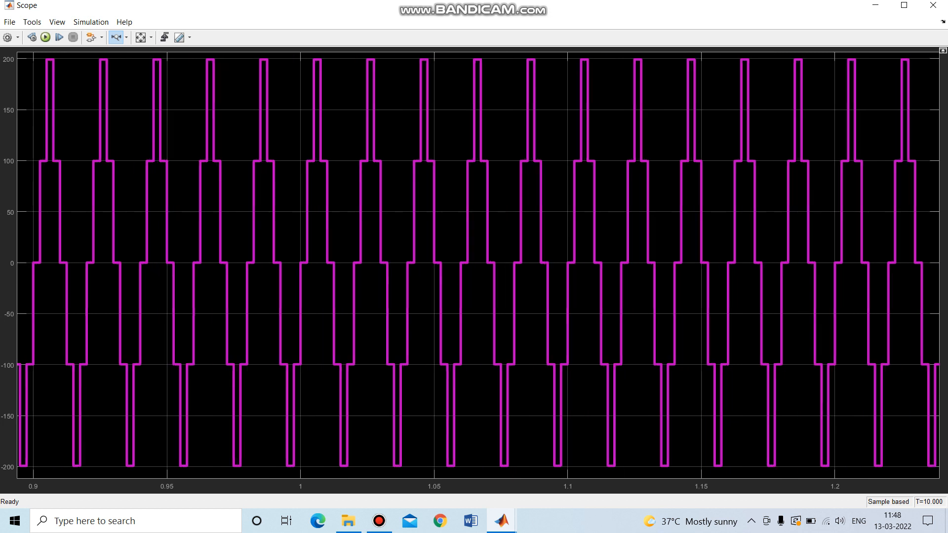
left_click(131, 60)
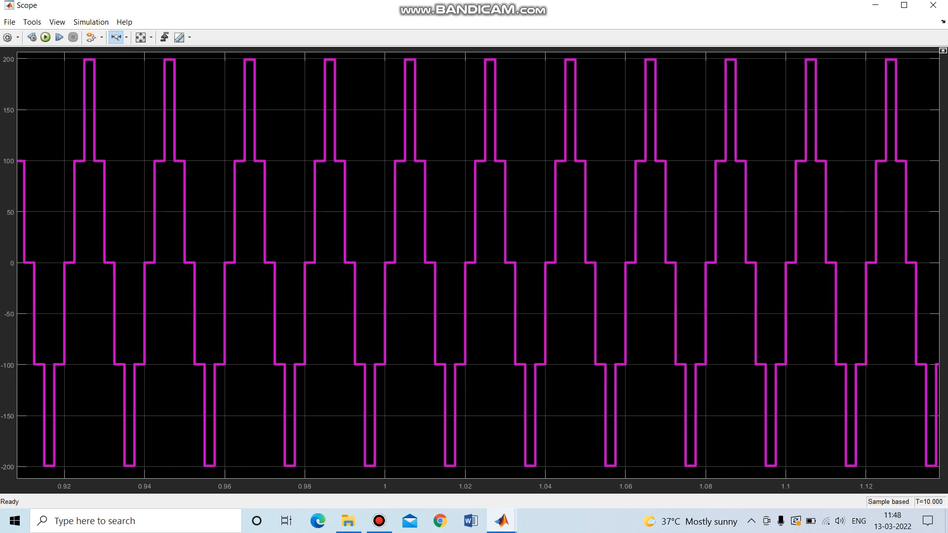
left_click(134, 59)
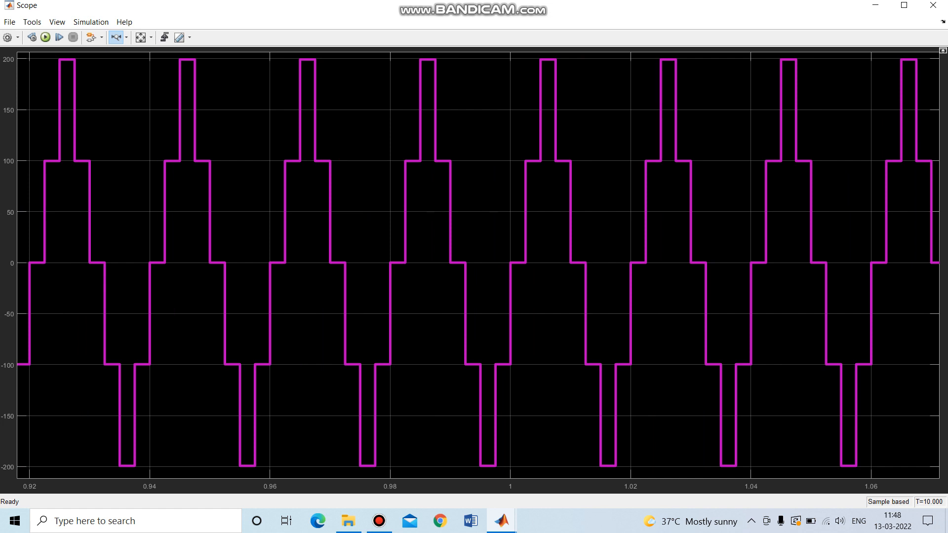
scroll(102, 83, "up", 1)
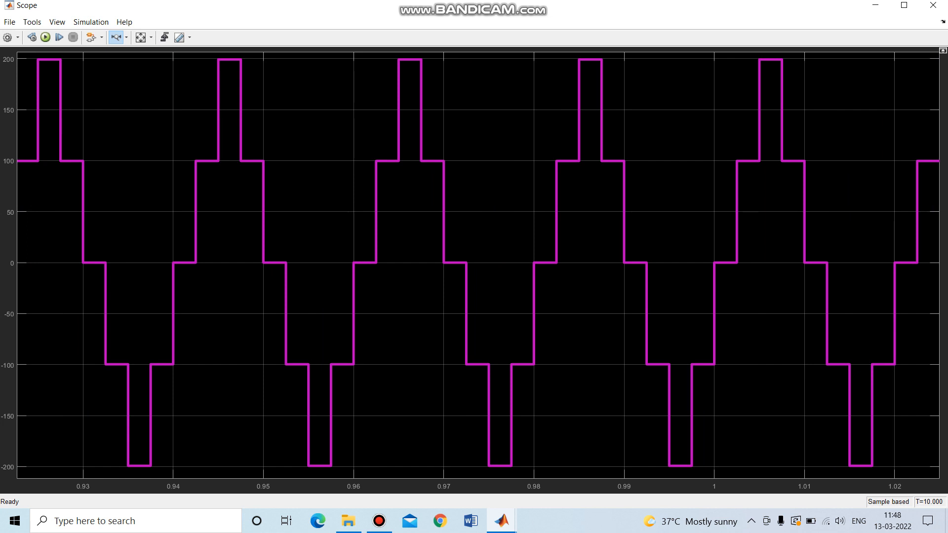
scroll(103, 83, "up", 1)
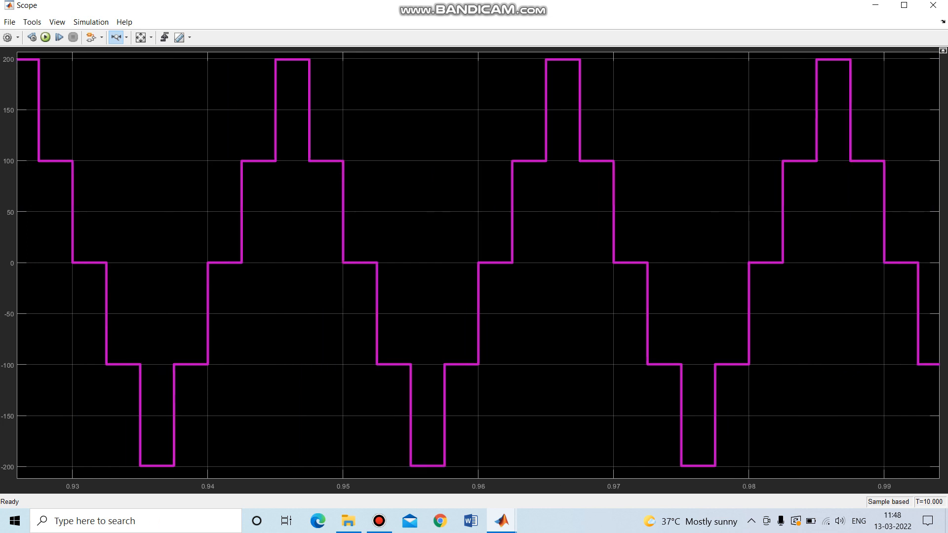